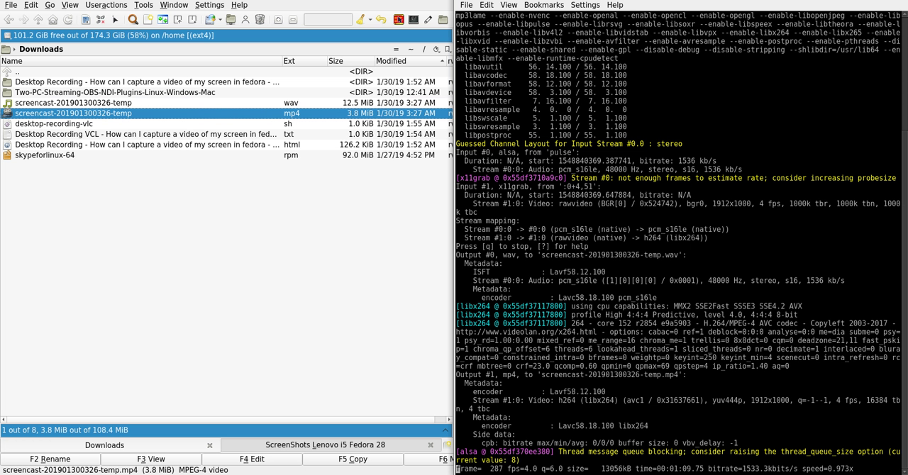
- Hide the terminal, check the growing temp wav and mp4 files, then select desktop-recording-vlc.sh
{"action": "key", "text": "ctrl+alt+t"}
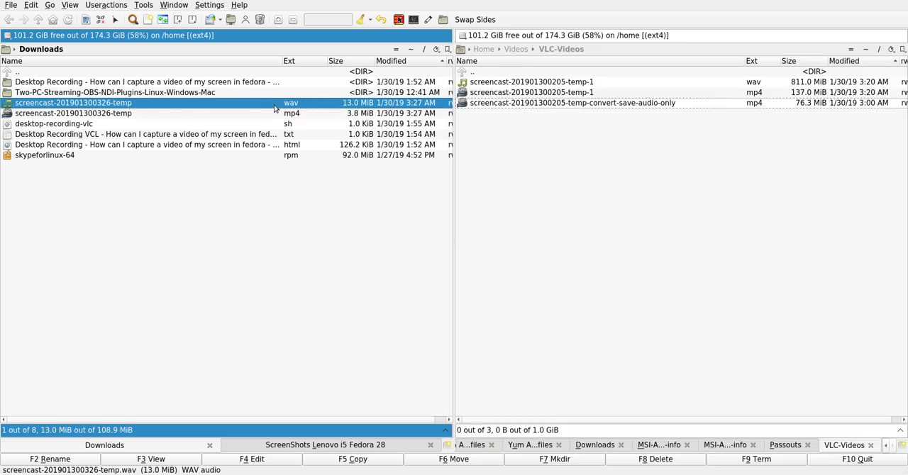
{"action": "left_click", "coordinate": [267, 104]}
{"action": "left_click", "coordinate": [92, 114]}
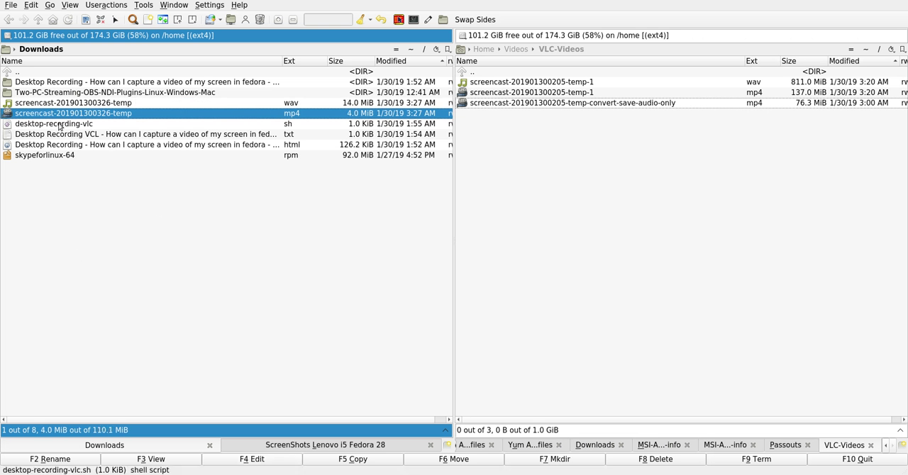
{"action": "left_click", "coordinate": [60, 125]}
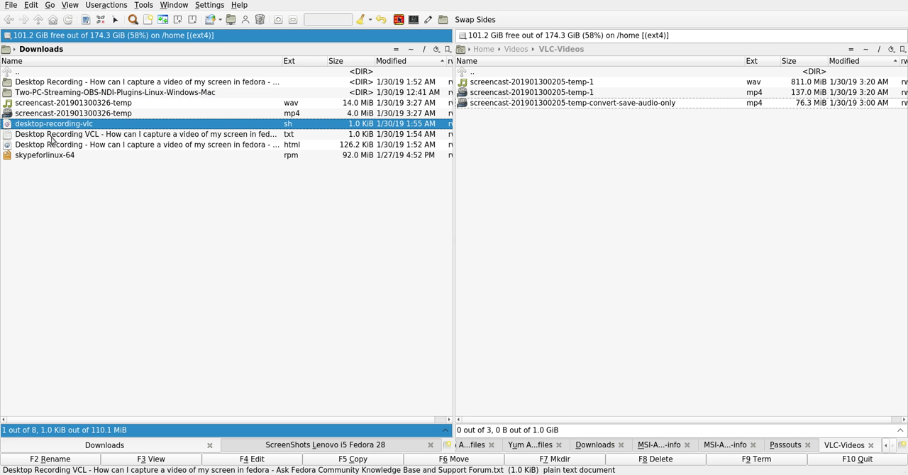
- View desktop-recording-vlc.sh read-only to see its xwininfo, ffmpeg and webm merge commands
{"action": "left_click", "coordinate": [160, 462]}
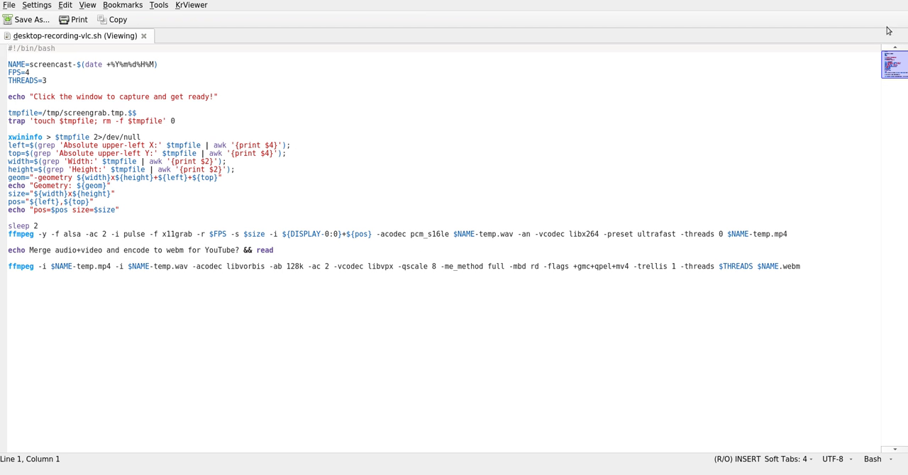
- Close the script viewer and bring back the running ffmpeg terminal output
{"action": "key", "text": "Escape"}
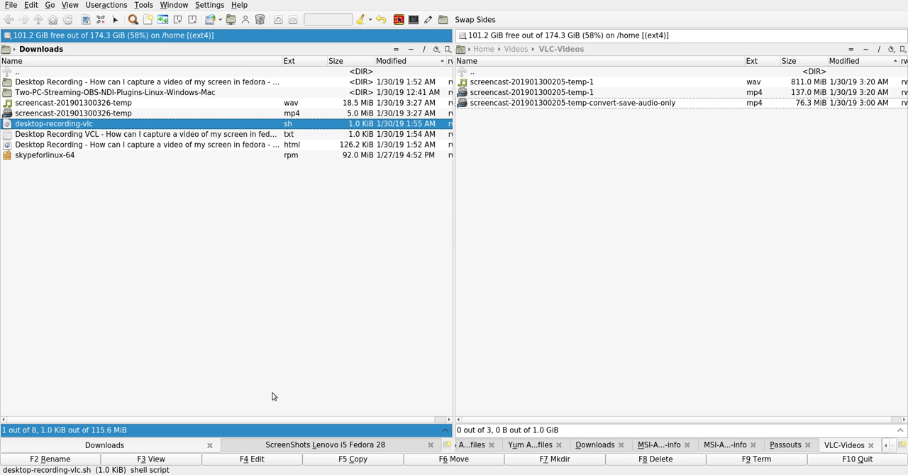
{"action": "key", "text": "alt+Tab"}
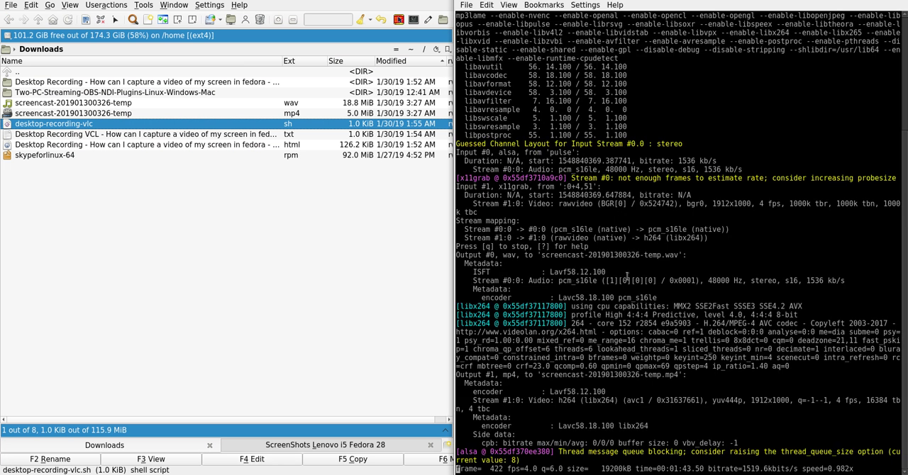